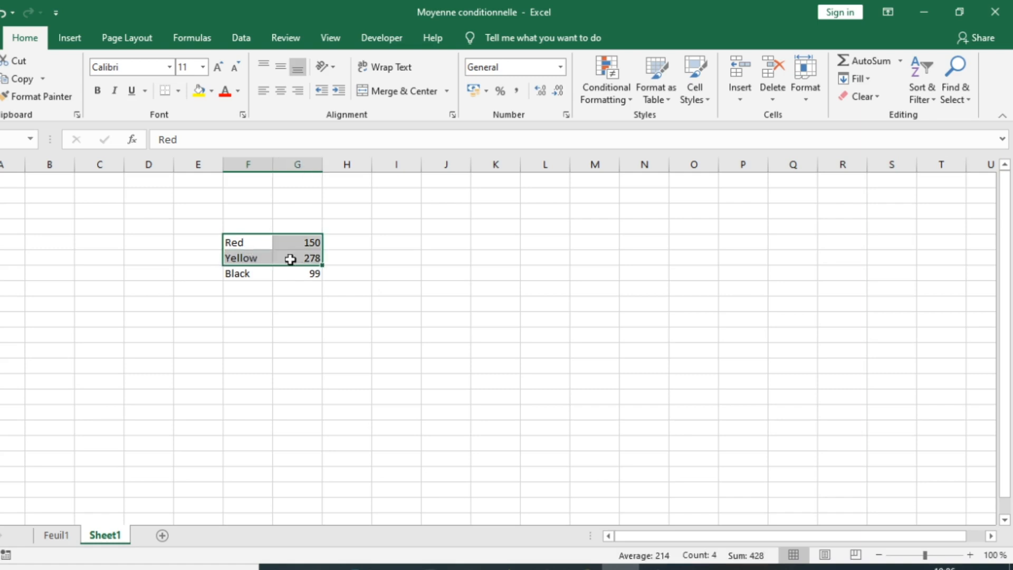
Step: Insert a 3-D pie chart from the color names and values in F5:G7
click(246, 243)
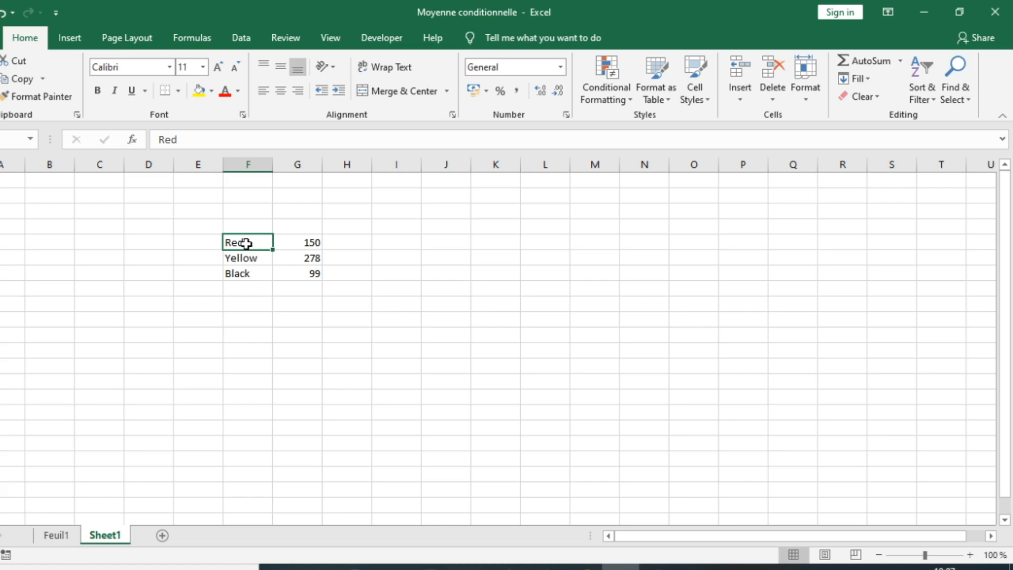
drag(246, 243, 297, 274)
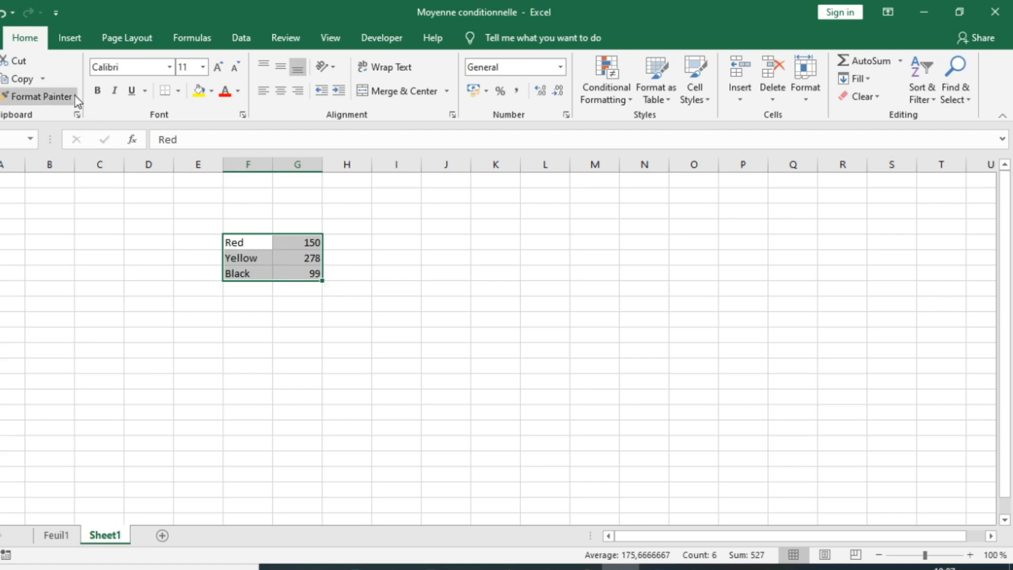
click(69, 41)
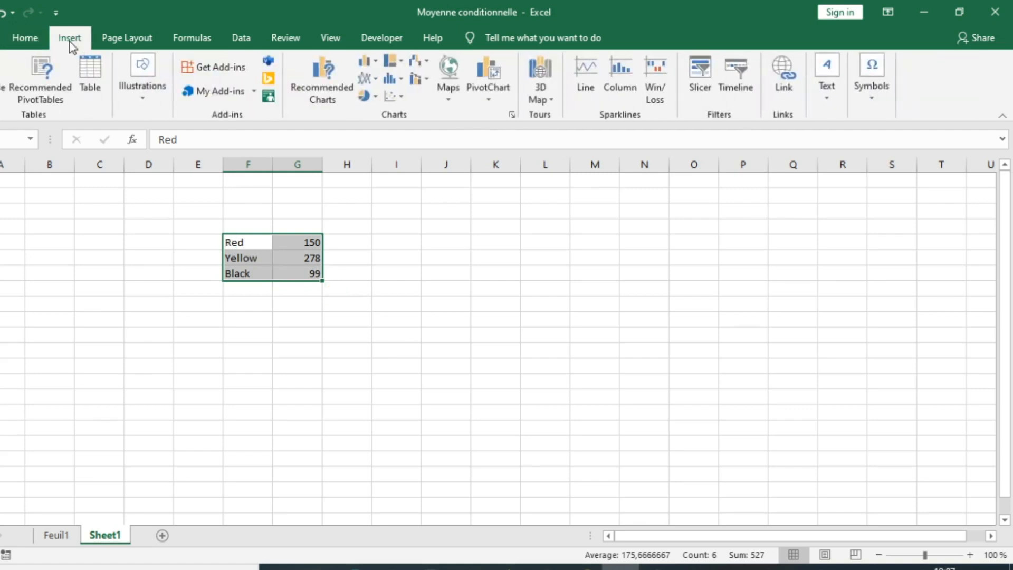
click(376, 96)
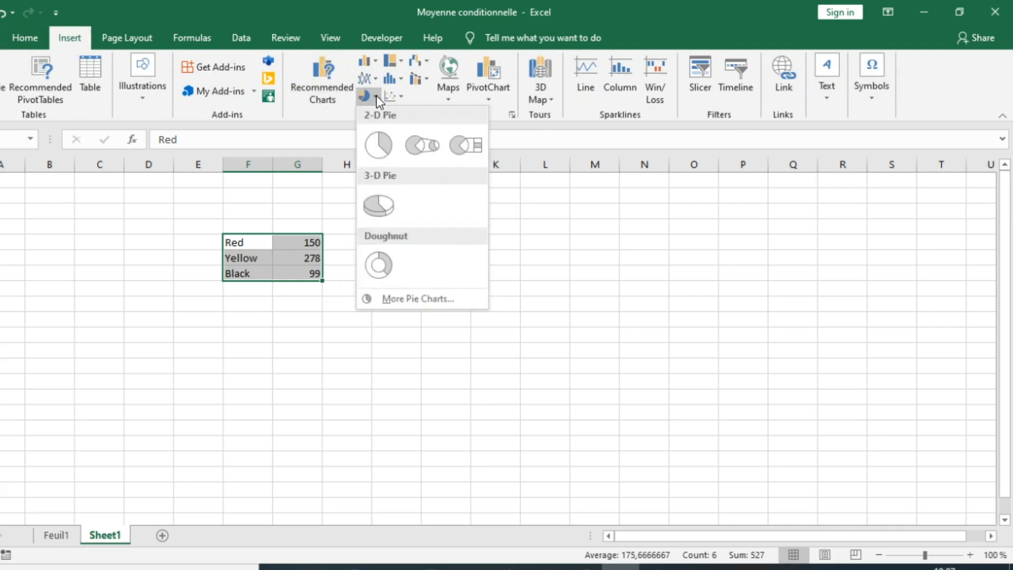
click(382, 210)
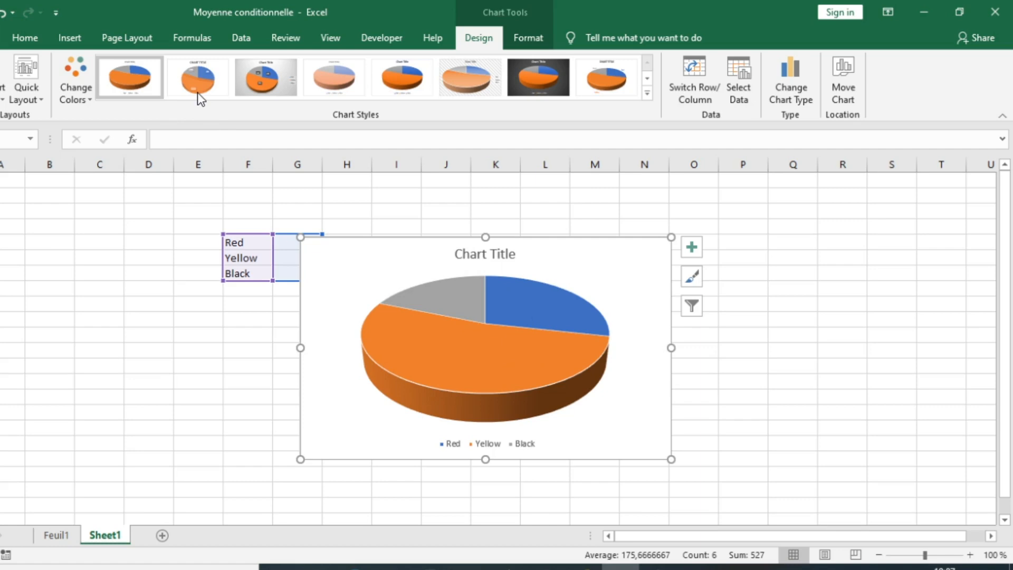
Step: Try the grey-background chart style, and apply the fourth style with pastel slices and percentage labels
click(271, 86)
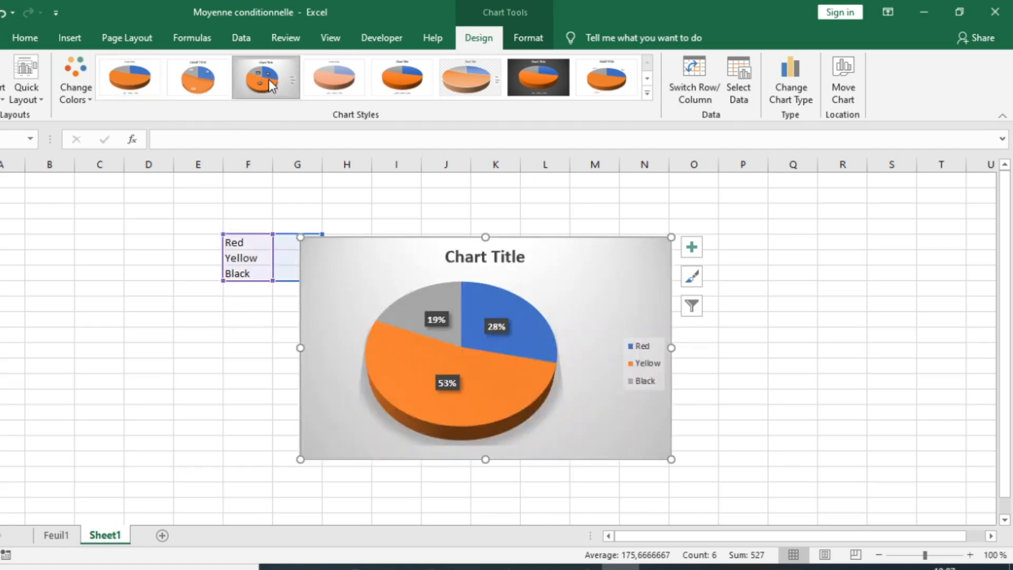
click(340, 84)
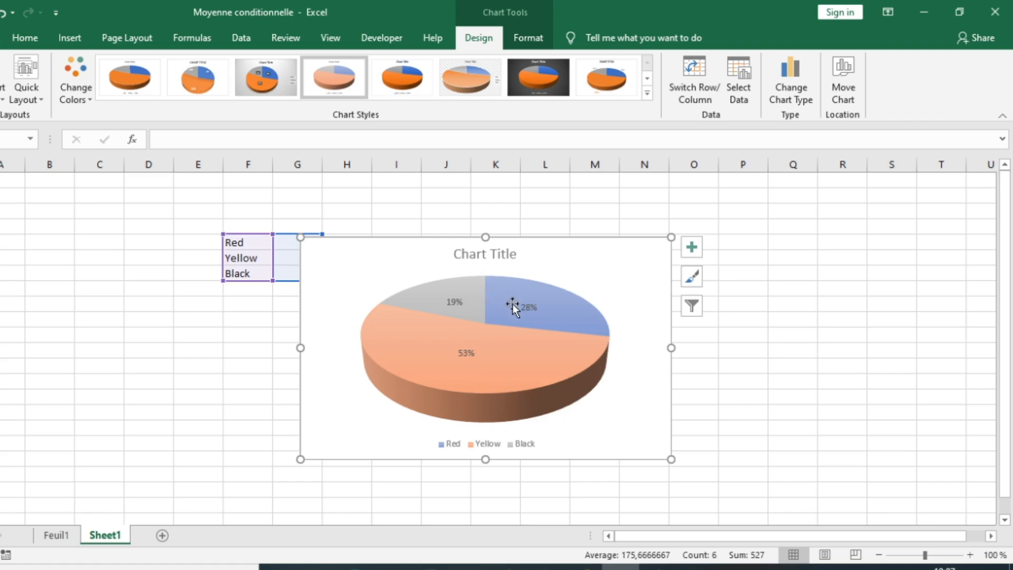
Step: Open the pie series formatting options and rotate the first slice to an angle of 80°
click(484, 322)
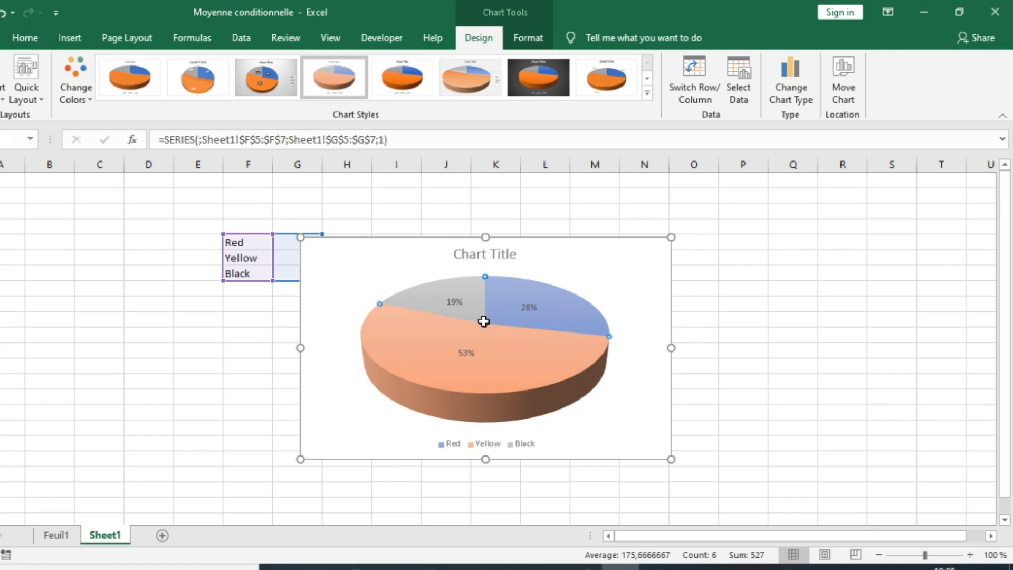
double_click(517, 305)
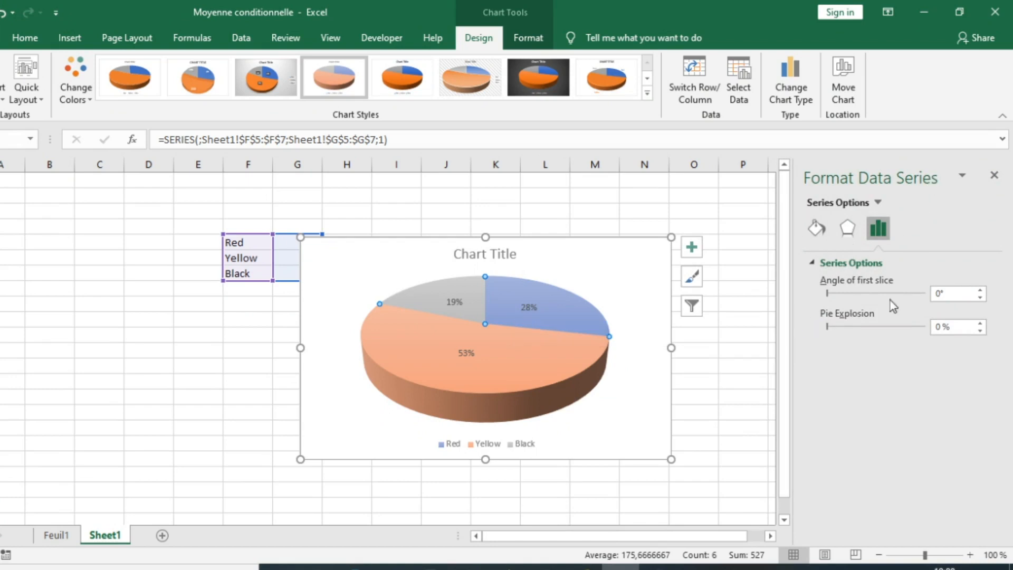
click(847, 294)
click(847, 294)
click(846, 294)
click(846, 294)
click(846, 293)
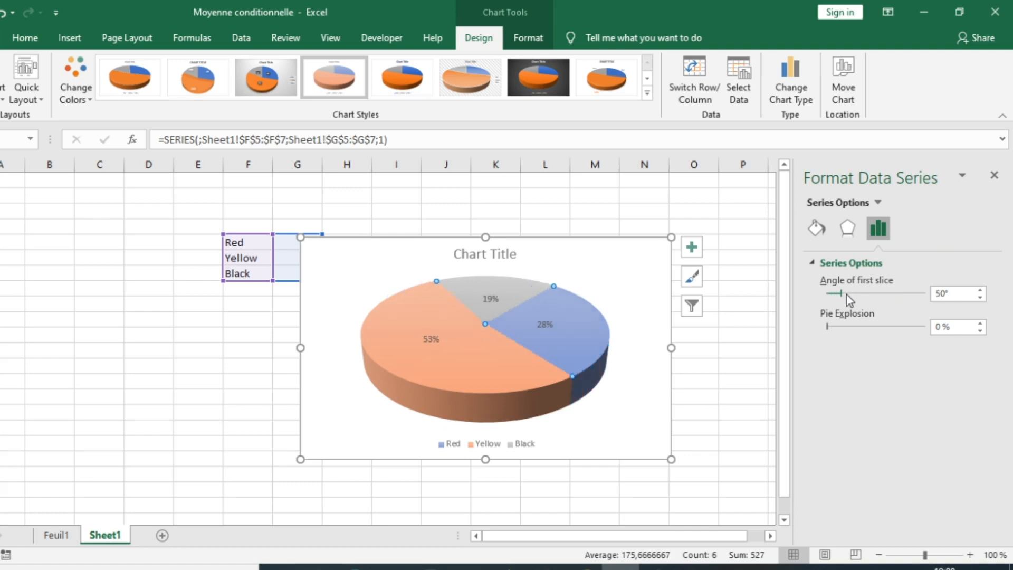
click(846, 294)
click(868, 295)
click(868, 294)
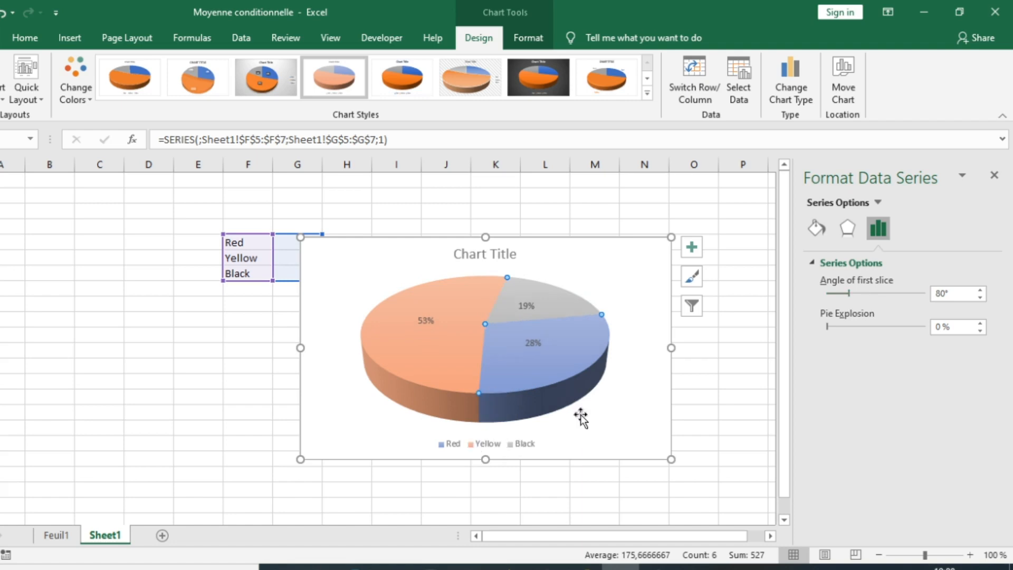
Step: Separate the pie slices by setting the pie explosion to 50%
click(868, 327)
click(868, 327)
click(868, 327)
click(867, 328)
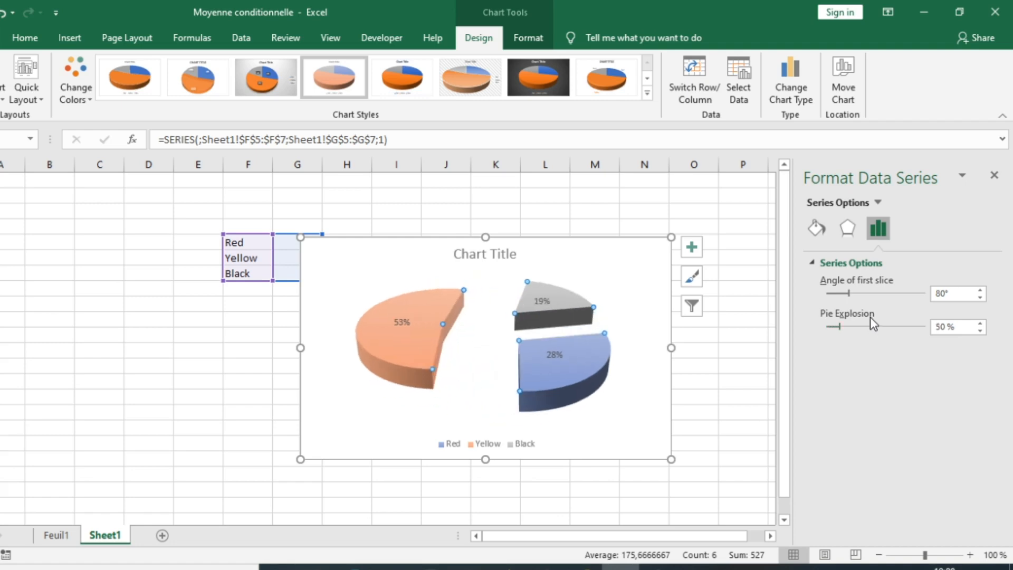
Step: Rotate the exploded pie further by setting the angle of the first slice to 130°
click(875, 294)
click(875, 293)
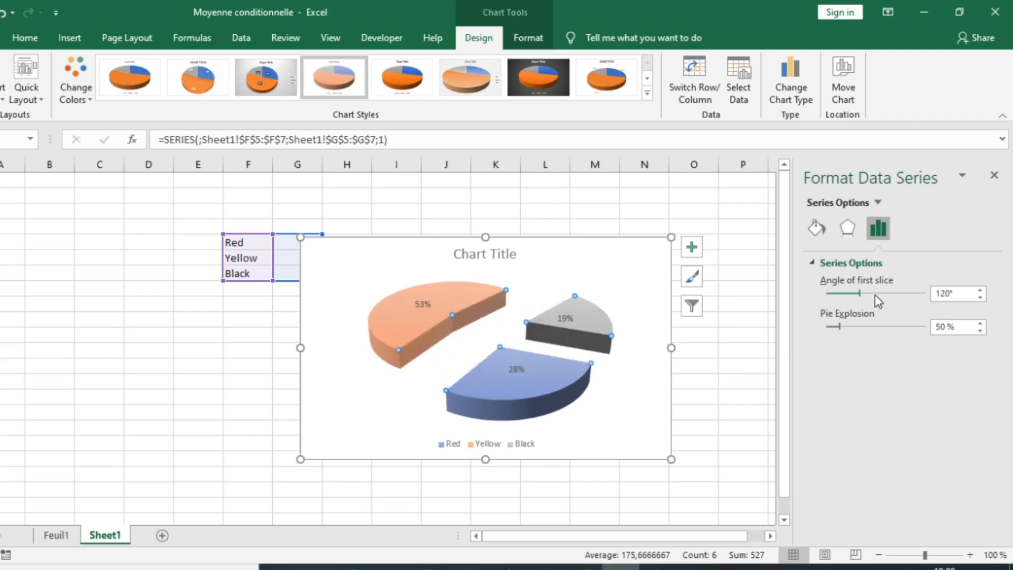
click(875, 295)
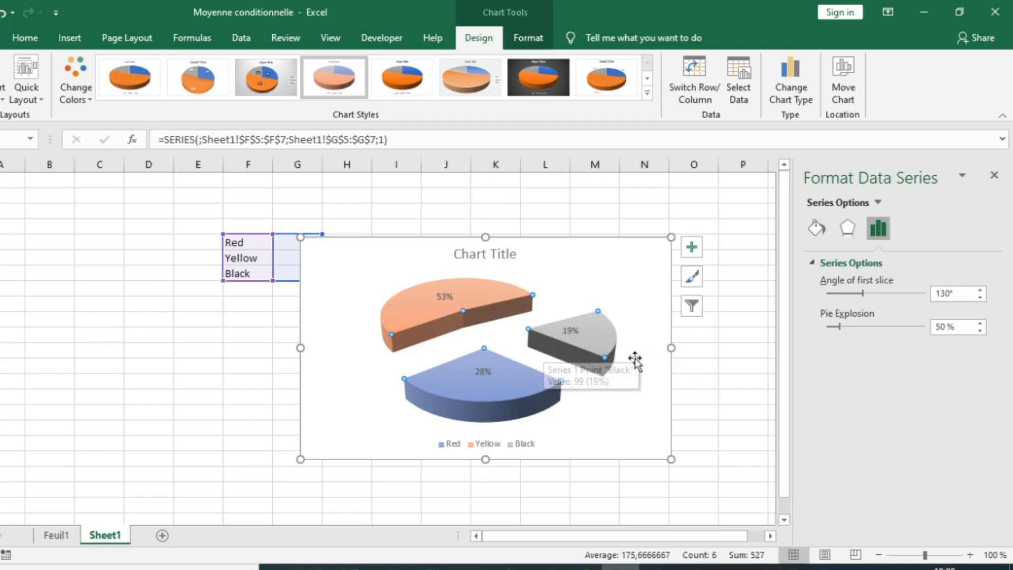
Step: Format the numbers of the pie's data labels as Percentage with 2 decimal places
click(443, 296)
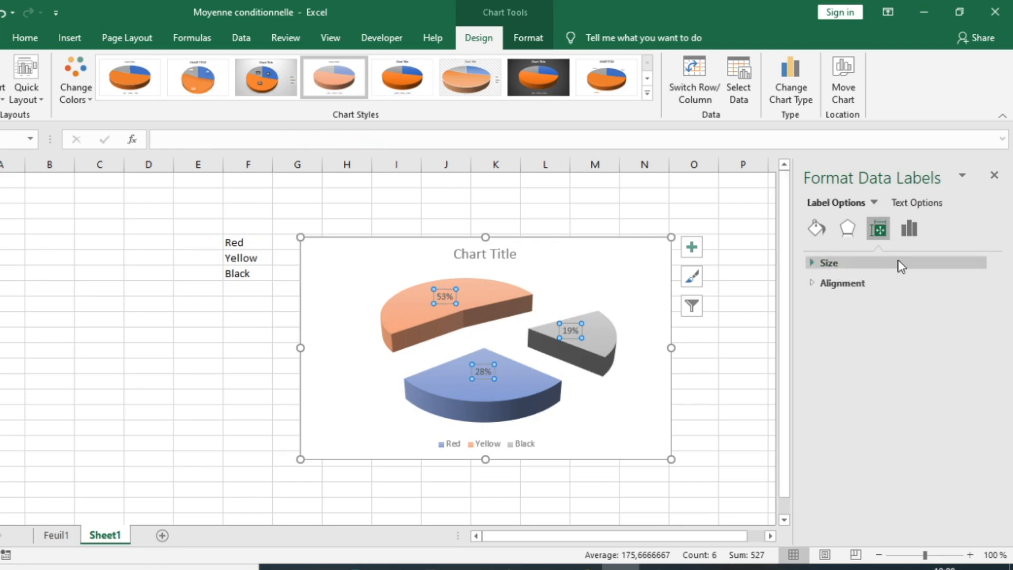
click(907, 233)
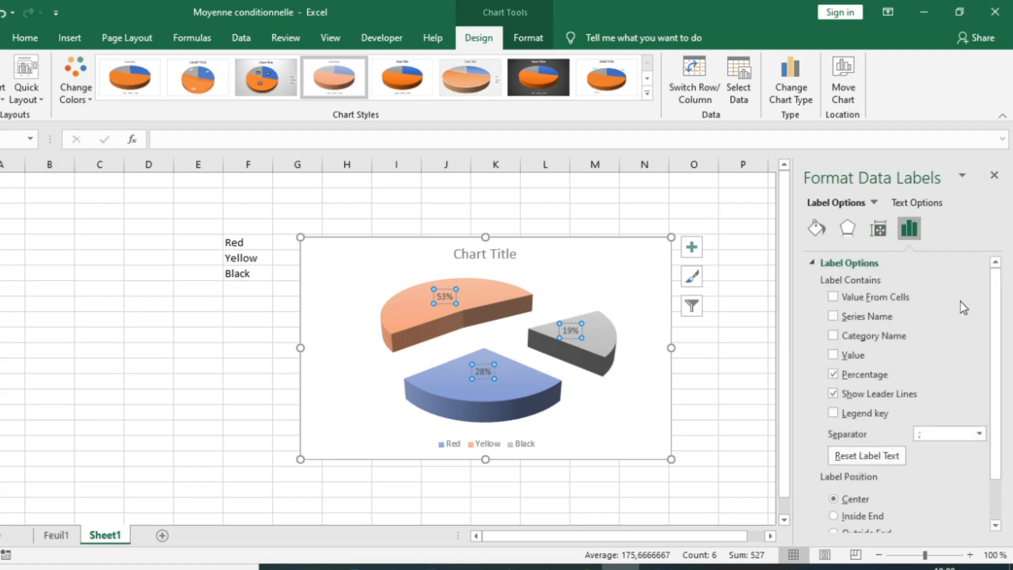
drag(996, 298, 998, 483)
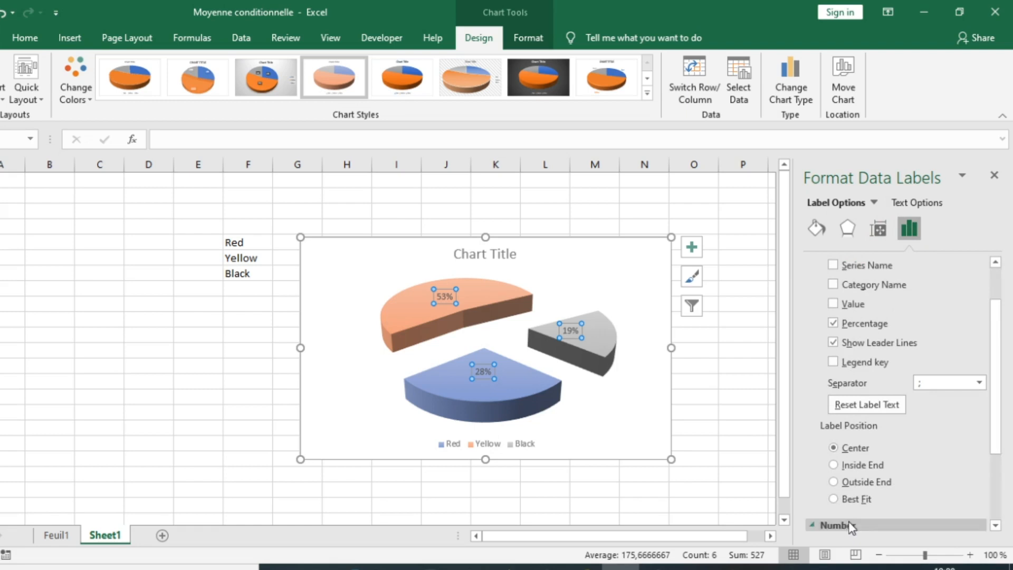
click(850, 525)
drag(993, 408, 992, 474)
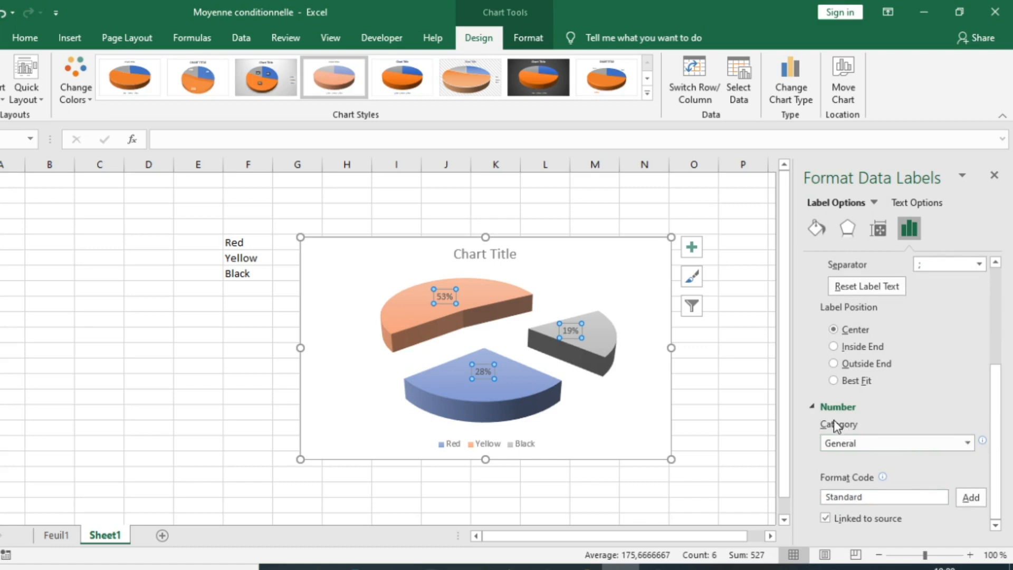
click(968, 444)
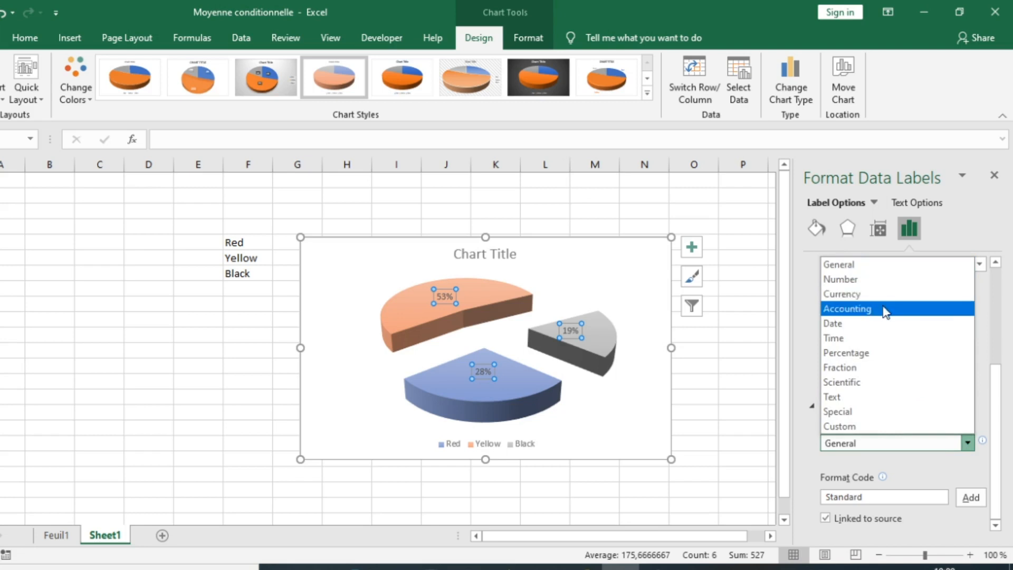
click(869, 350)
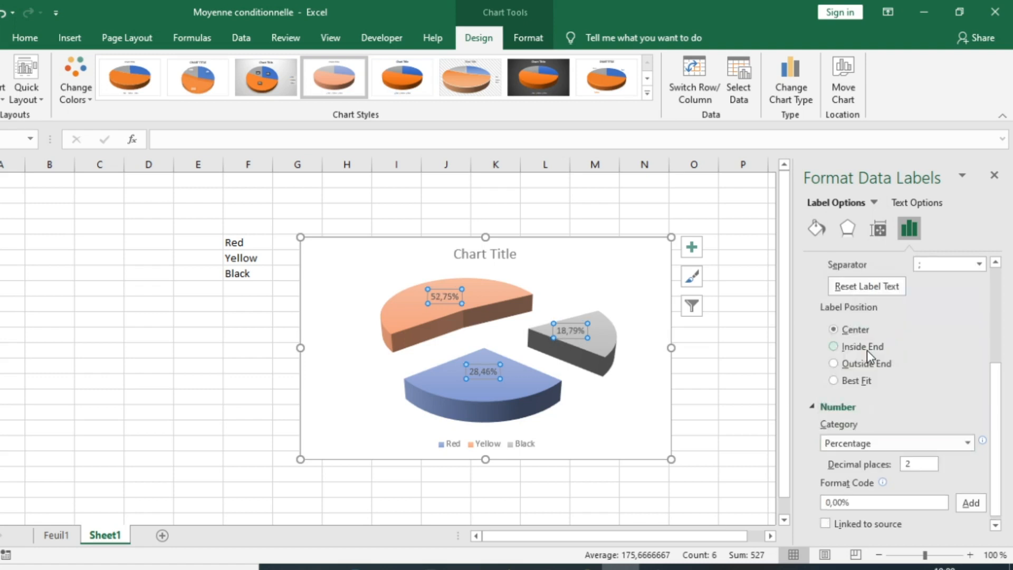
Step: Examine the percentage labels on the Yellow, Red and Black slices
mouse_move(417, 309)
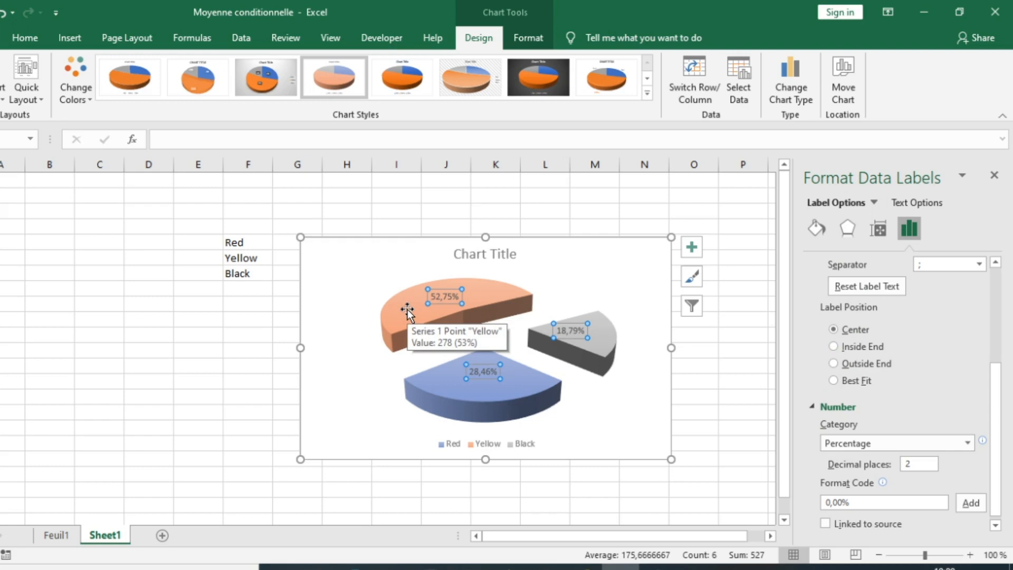
click(407, 309)
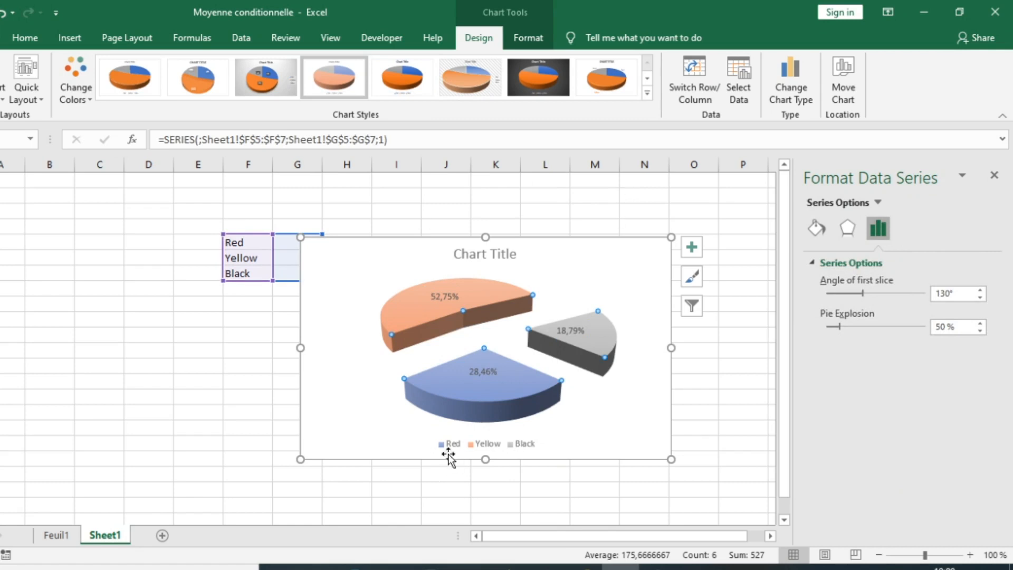
mouse_move(479, 385)
mouse_move(442, 303)
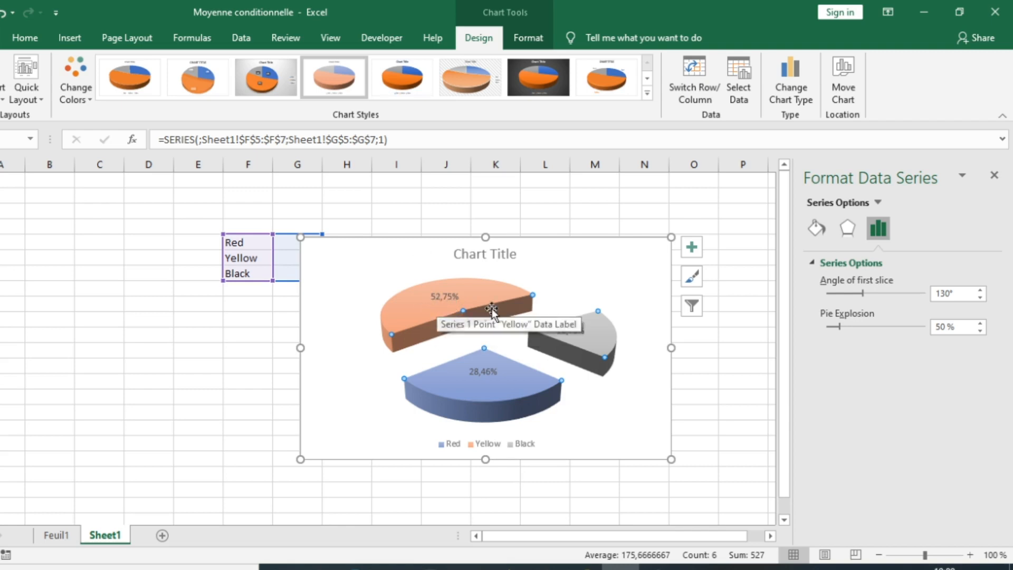
mouse_move(568, 337)
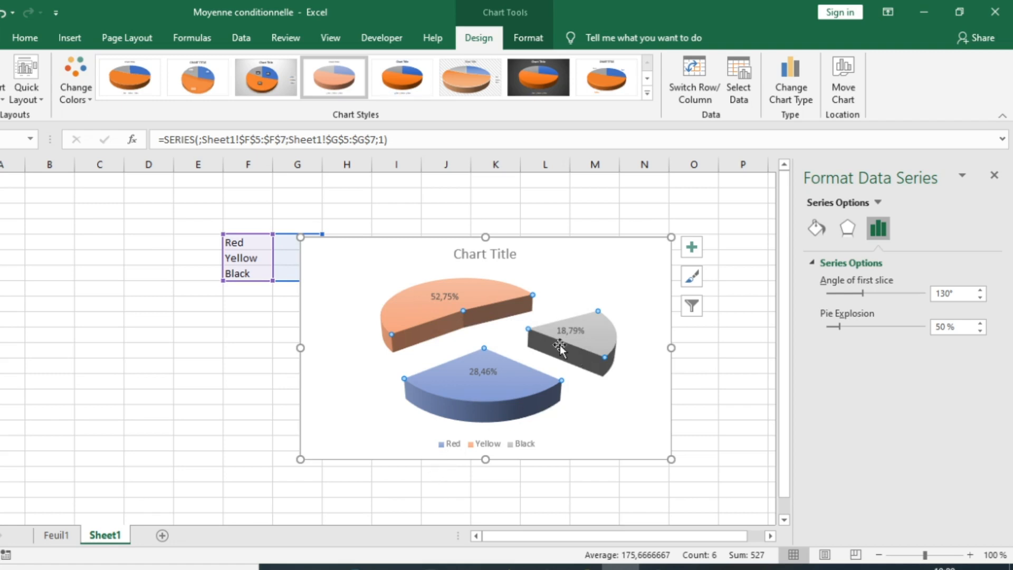
mouse_move(598, 339)
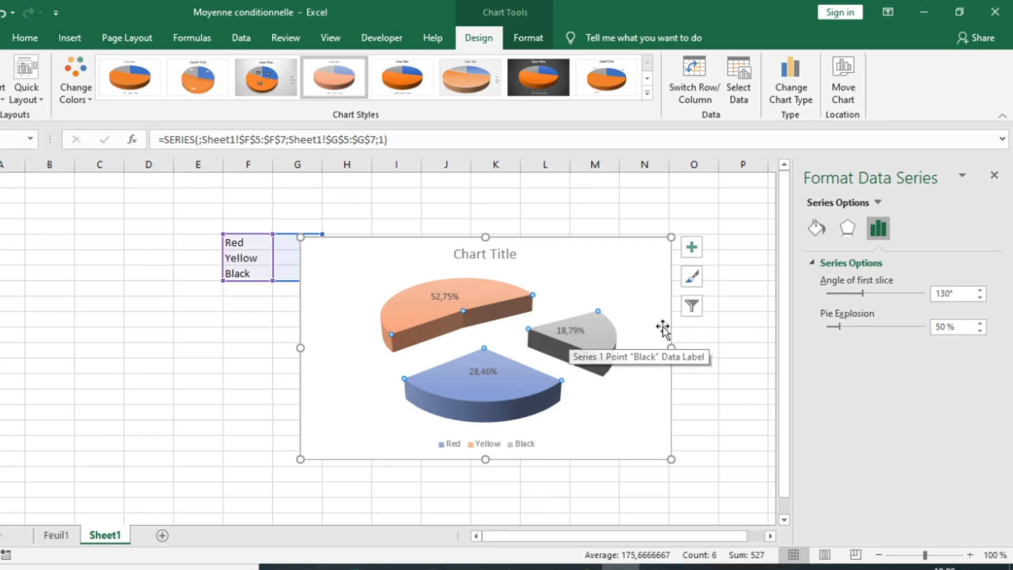
Step: Hide the chart title and show it again
click(491, 251)
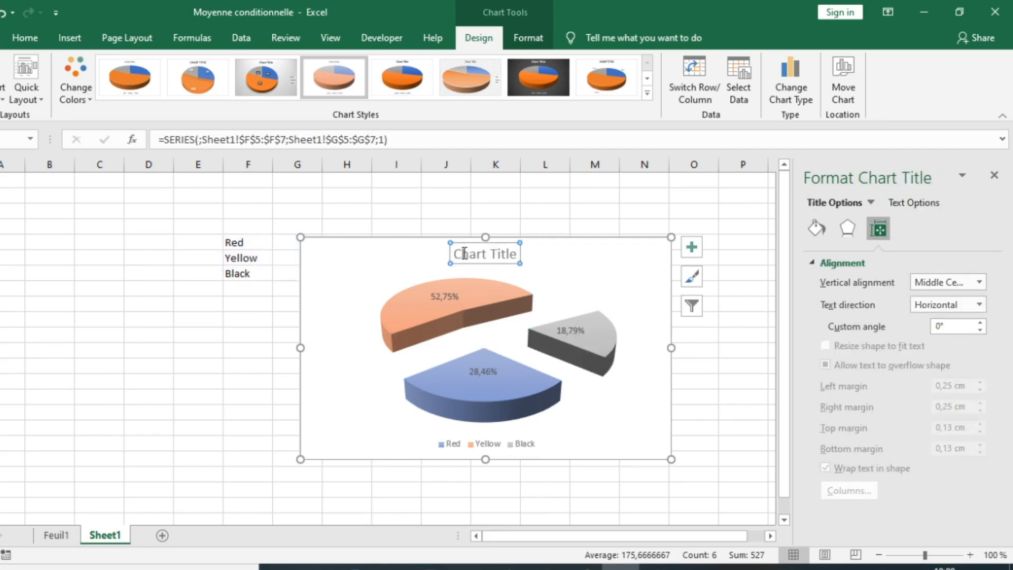
click(692, 247)
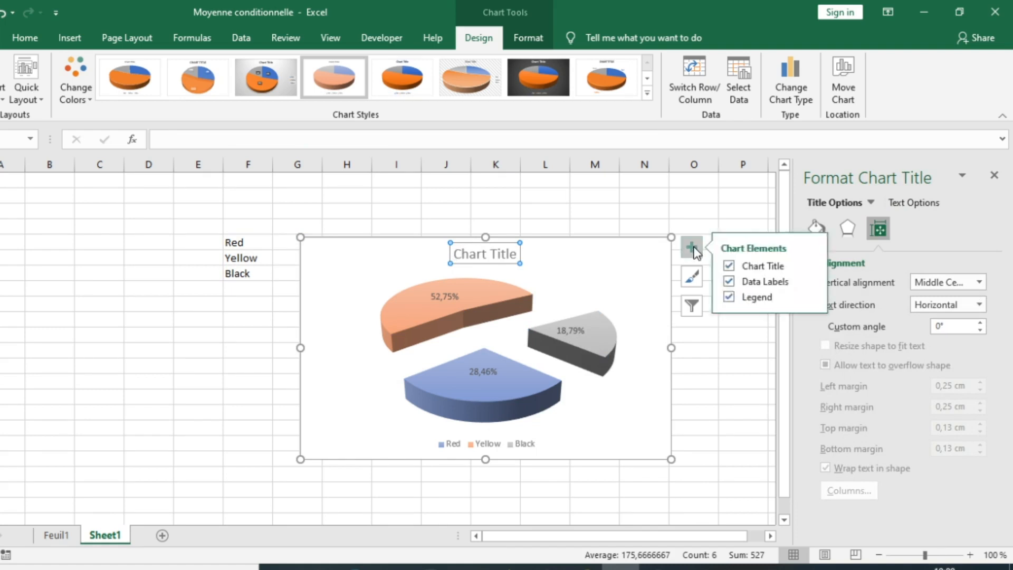
click(729, 266)
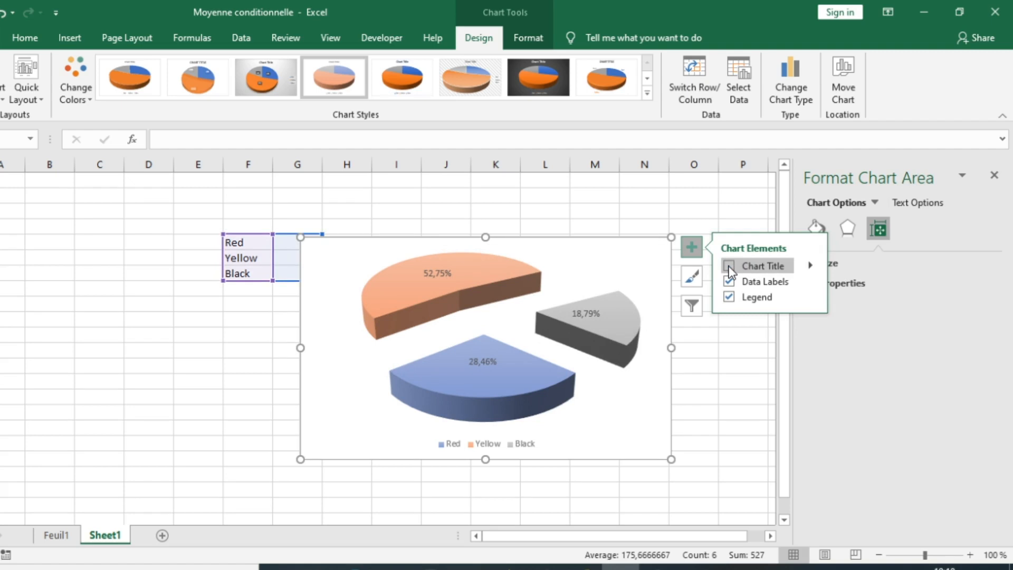
click(729, 265)
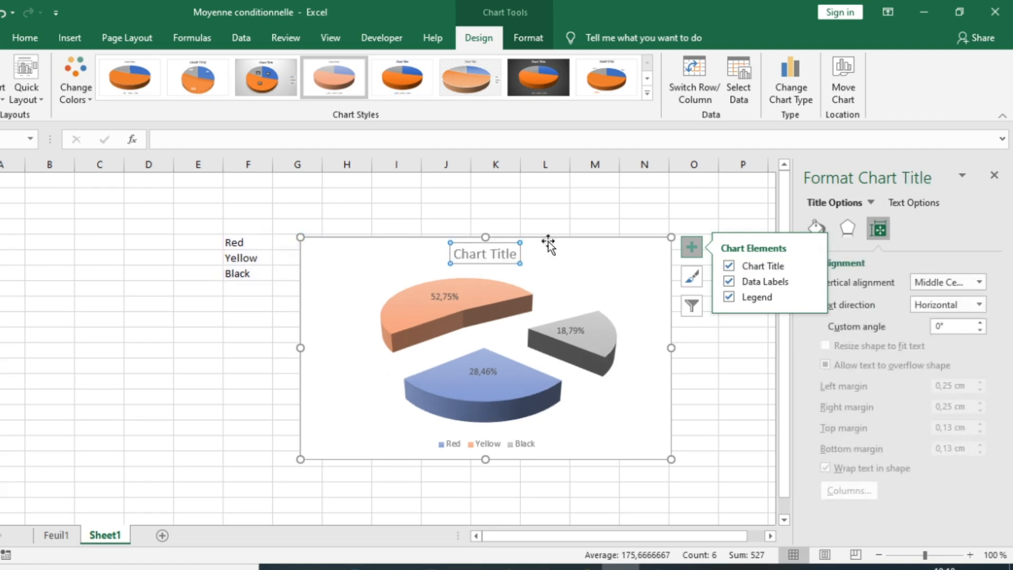
Step: Replace the chart title text with "ettetedg"
click(455, 254)
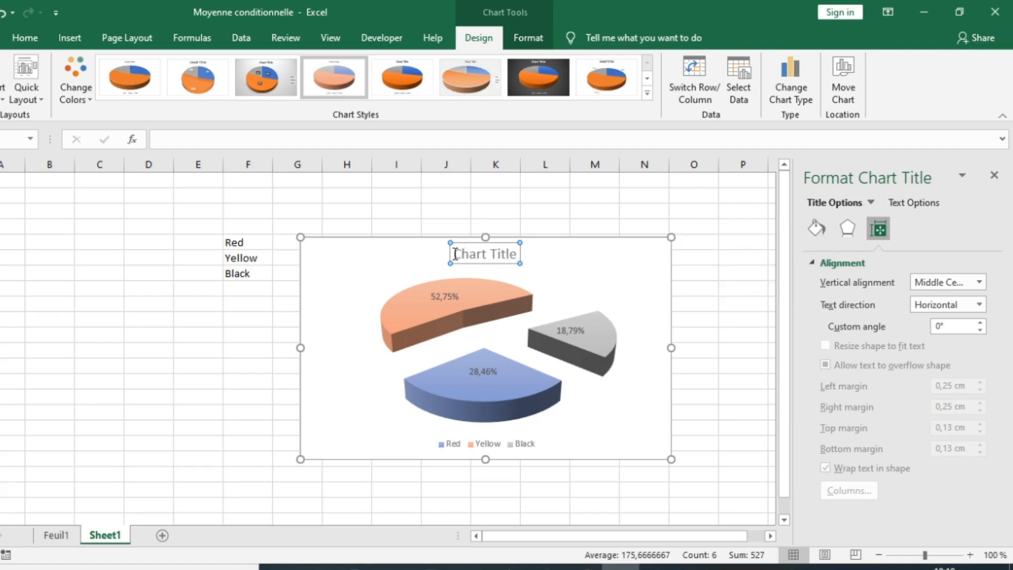
drag(455, 254, 525, 262)
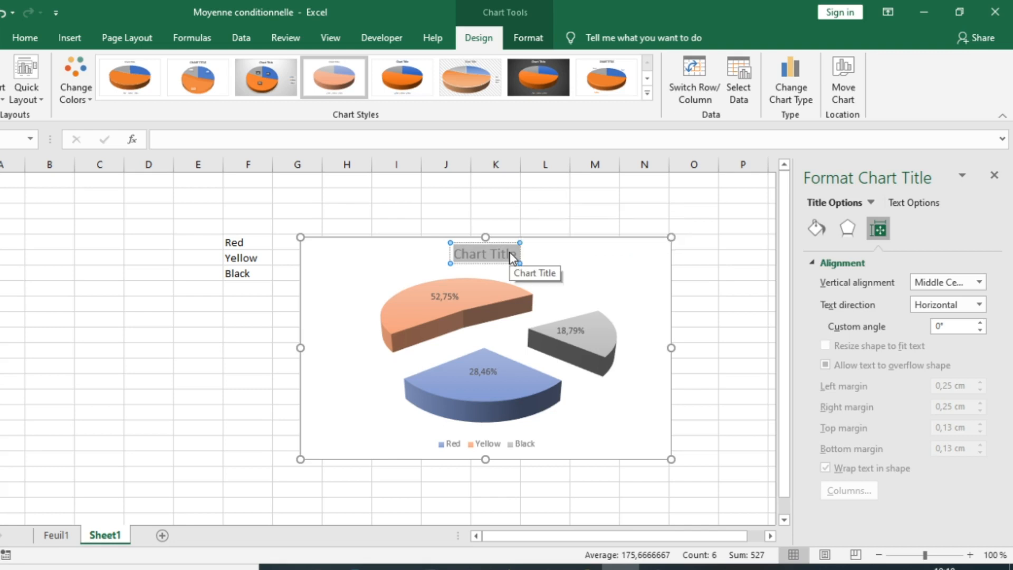
text(ettetedg)
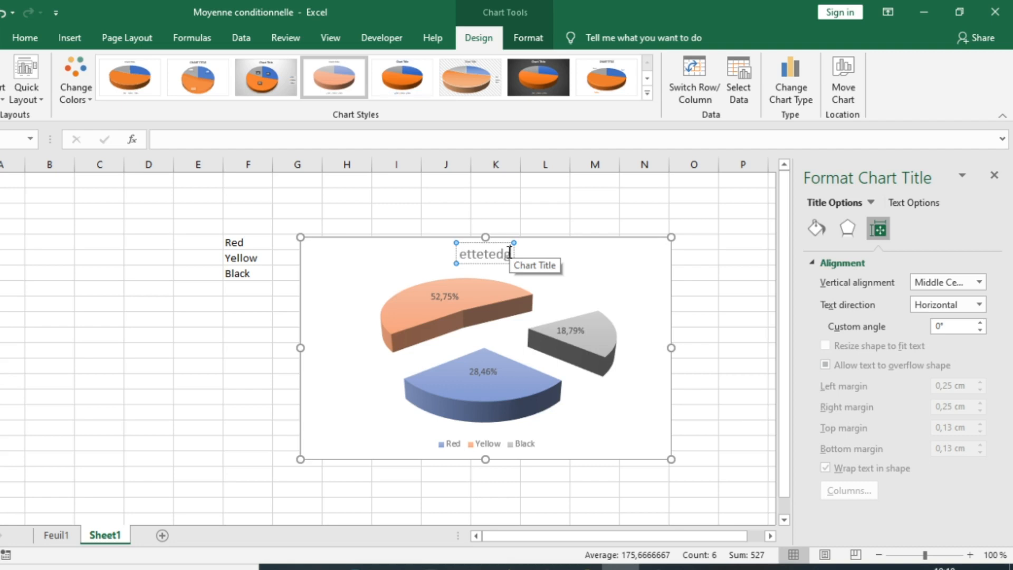
click(612, 254)
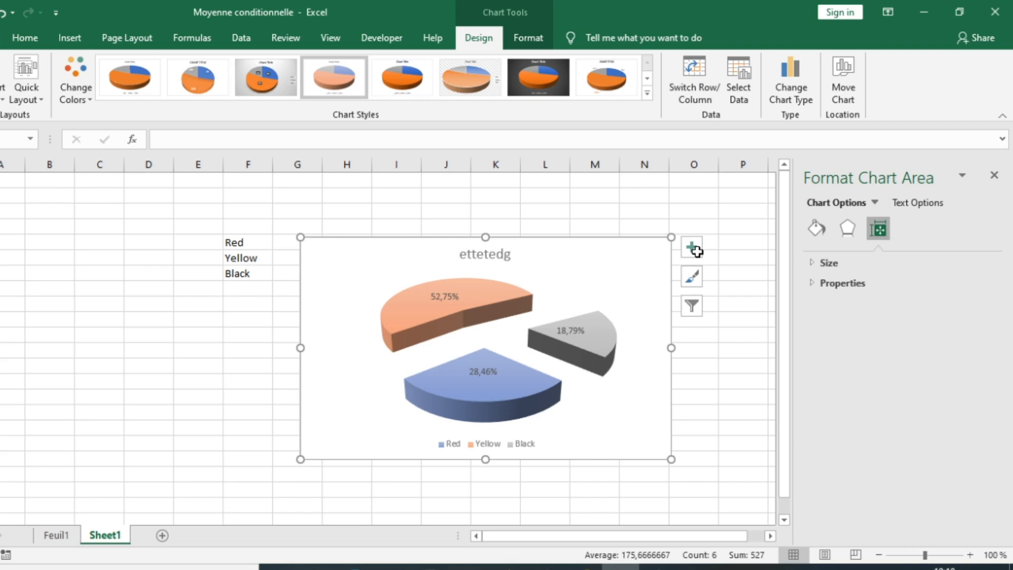
Step: Remove the chart legend and add it back so it sits to the right of the pie
click(694, 249)
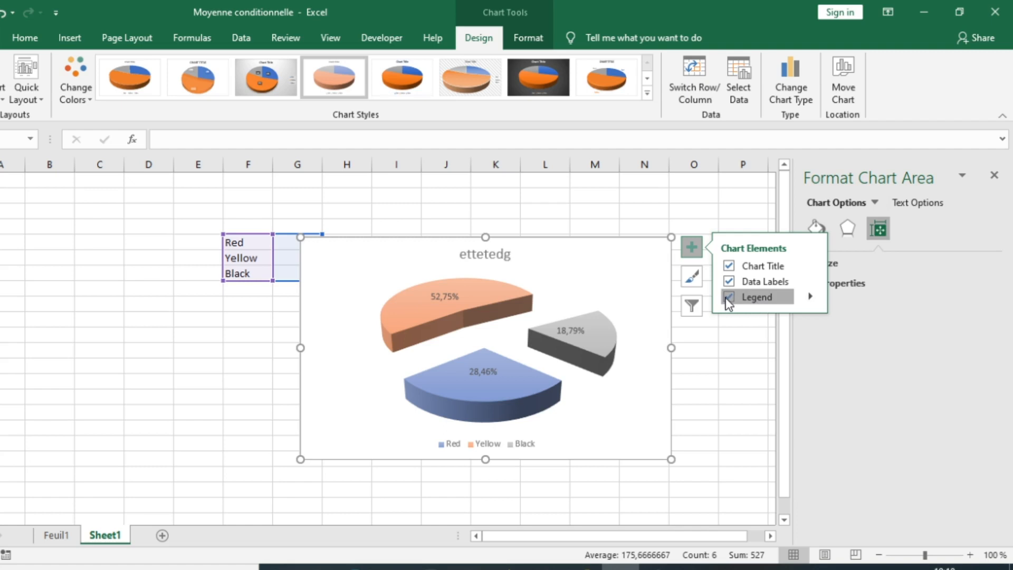
click(728, 299)
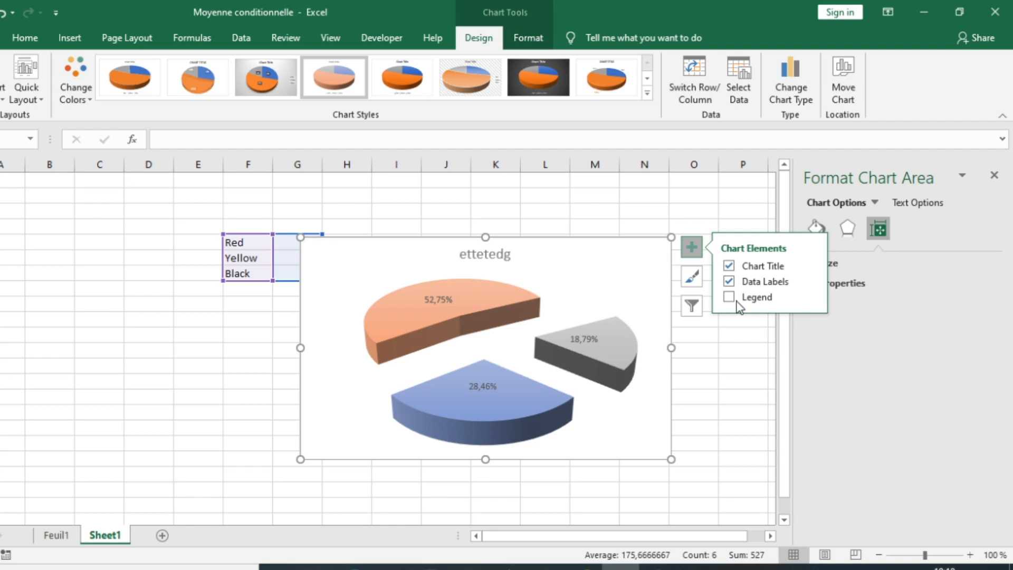
click(728, 296)
key(Escape)
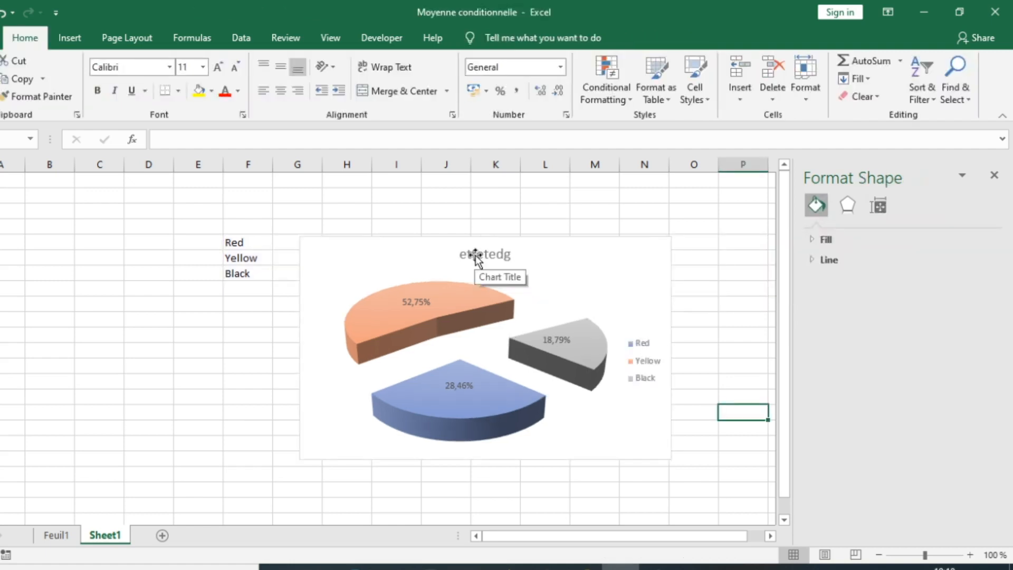